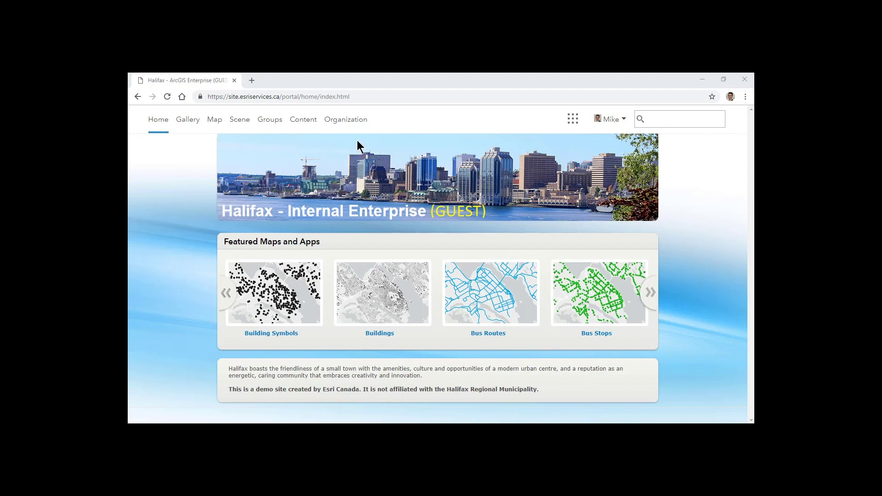
In the Enterprise organization's Collaborations settings, open Public Features to list its Park Layers workspace
left_click(345, 124)
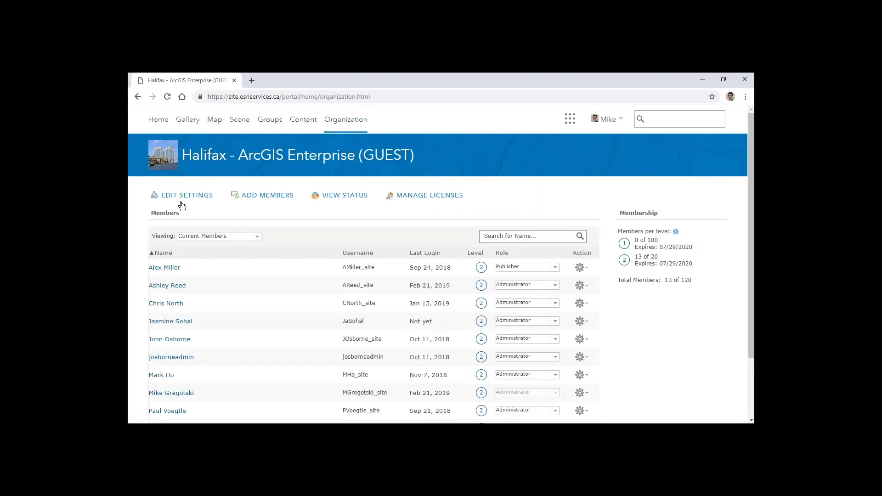
left_click(181, 198)
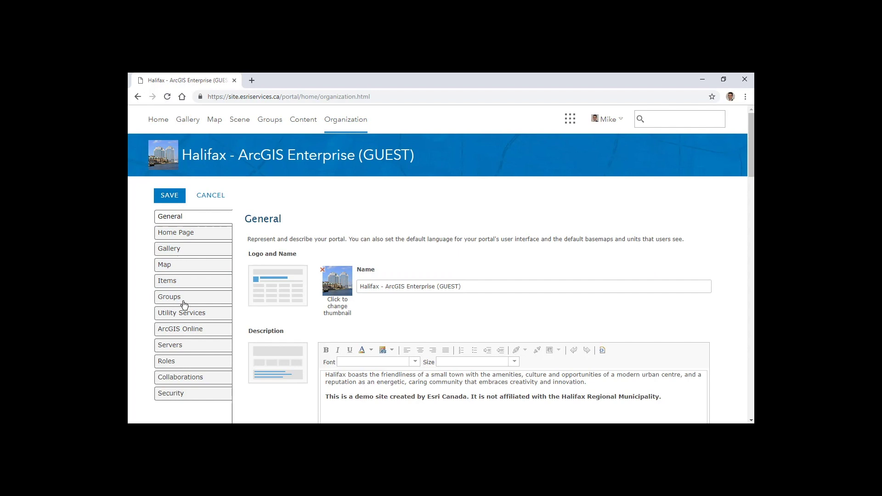
left_click(196, 381)
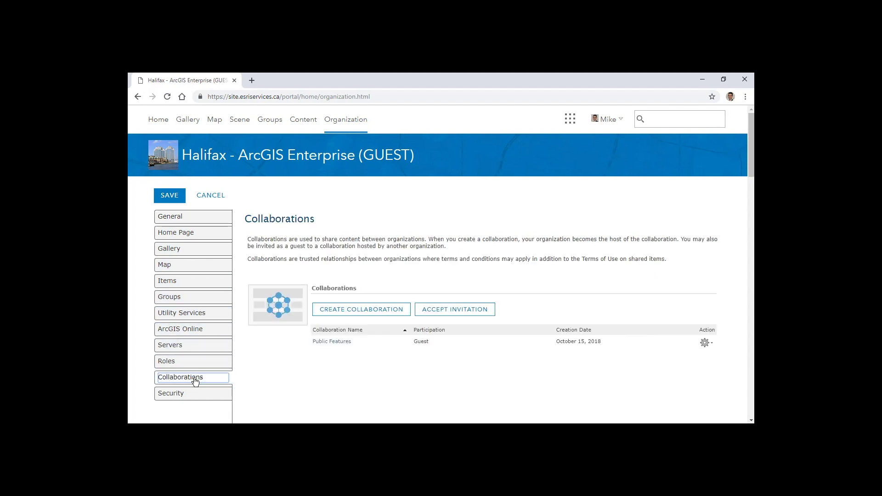
left_click(326, 346)
scroll(328, 326, "down", 2)
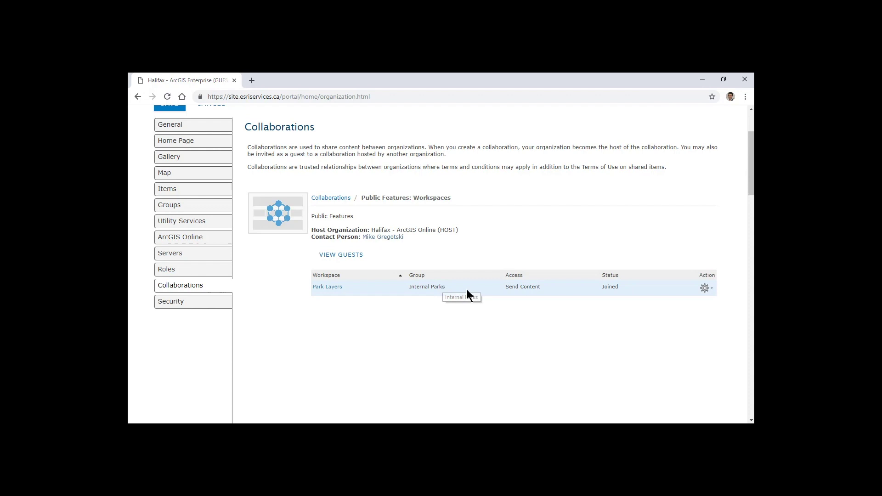
left_click(712, 289)
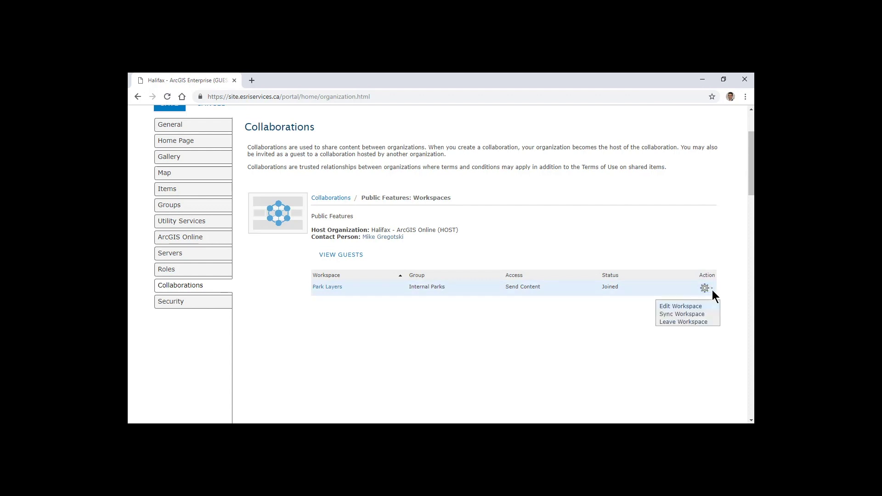
left_click(696, 308)
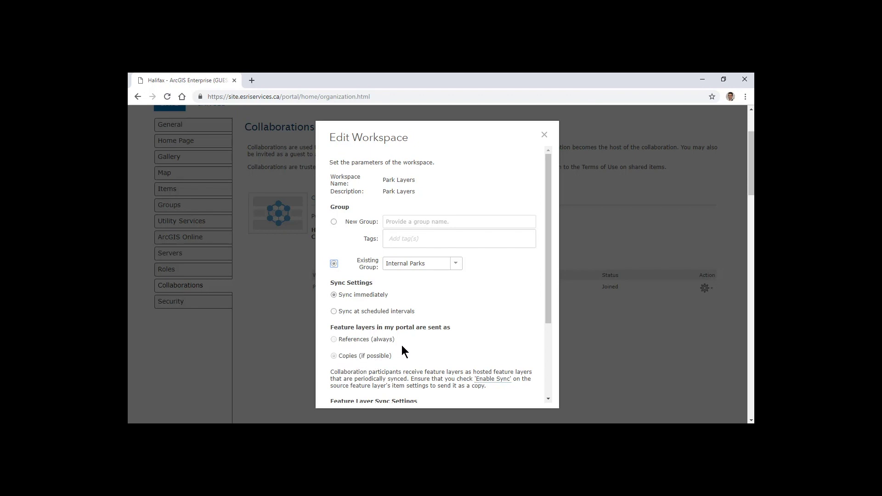
scroll(396, 358, "down", 2)
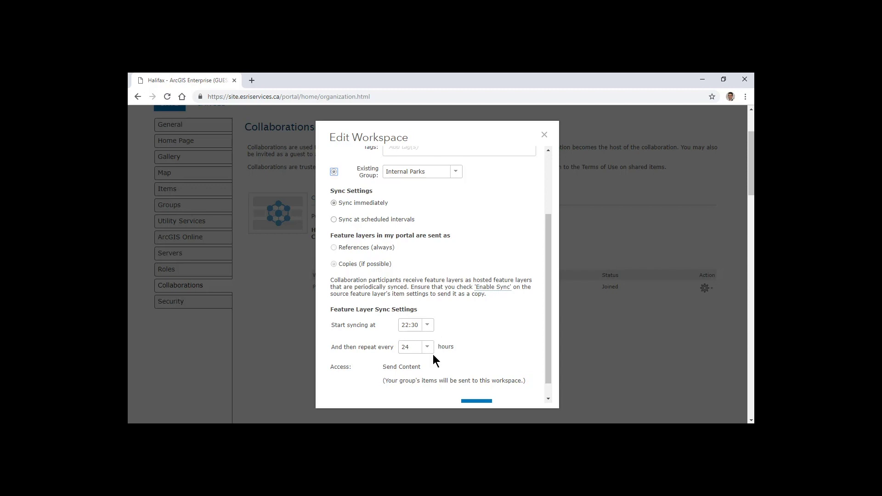
scroll(547, 378, "down", 1)
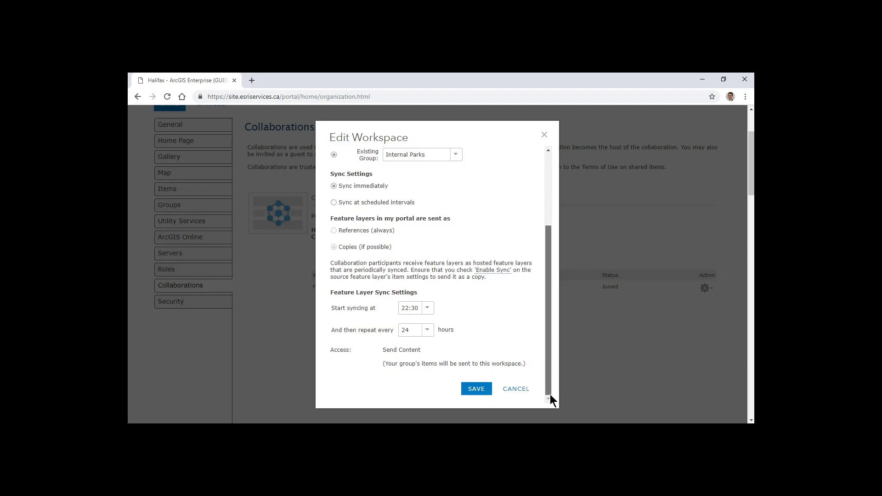
Close the workspace settings unsaved, then follow the Park Layers details to the Internal Parks group page
left_click(516, 390)
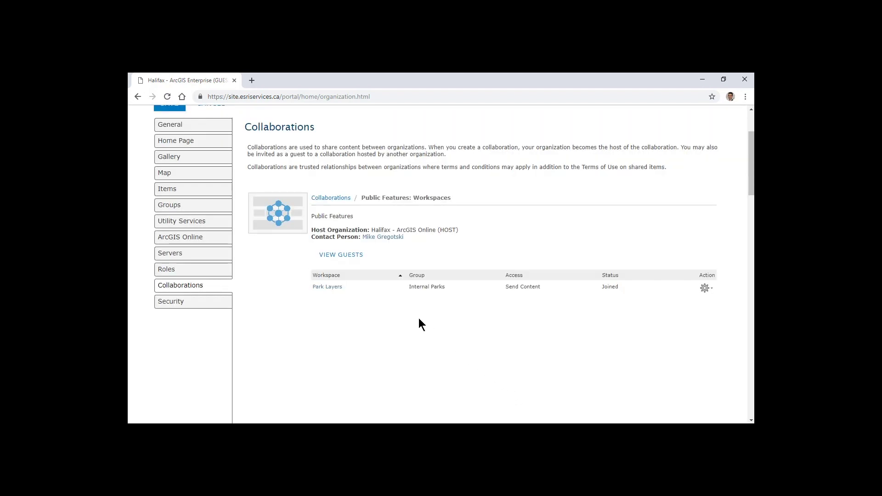
left_click(330, 289)
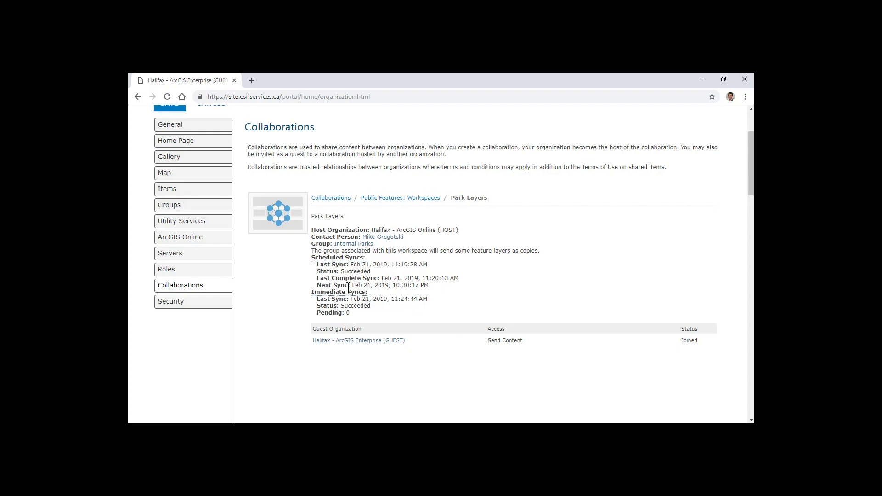
left_click(350, 246)
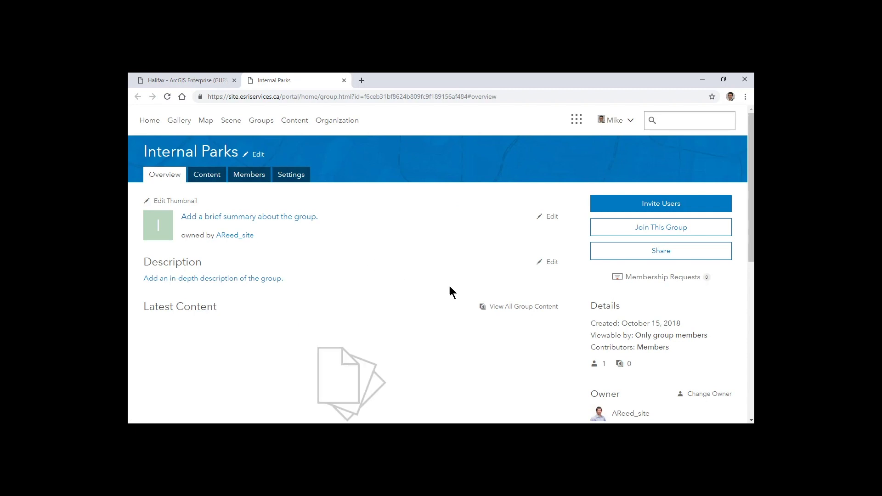
scroll(483, 330, "down", 2)
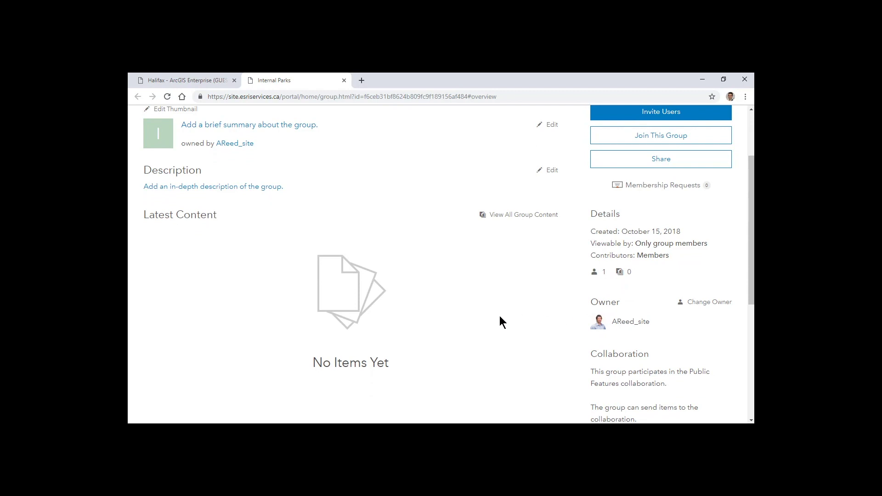
mouse_move(389, 422)
In ArcGIS Online, show the host organization's Collaborations settings listing Public Features as Host
left_click(381, 419)
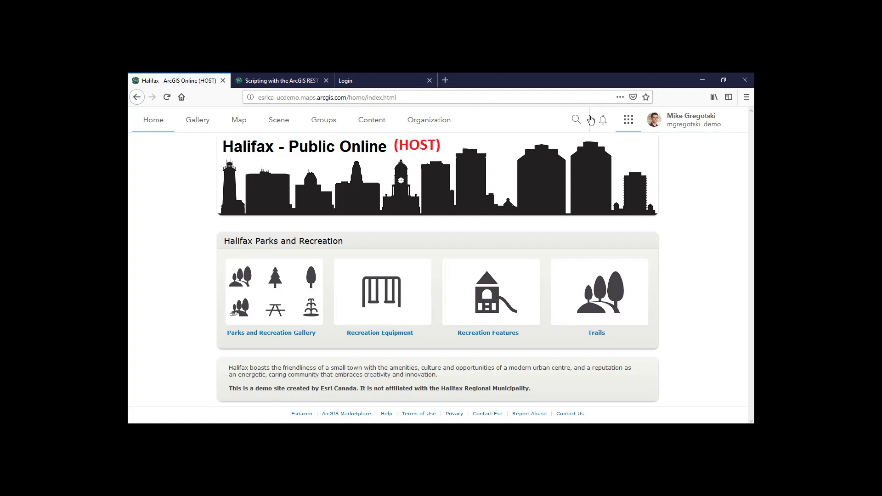
left_click(435, 128)
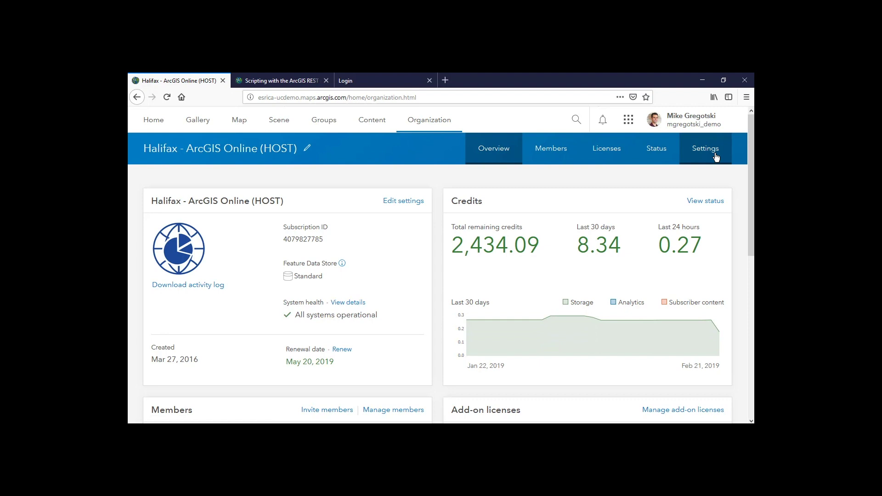
left_click(715, 157)
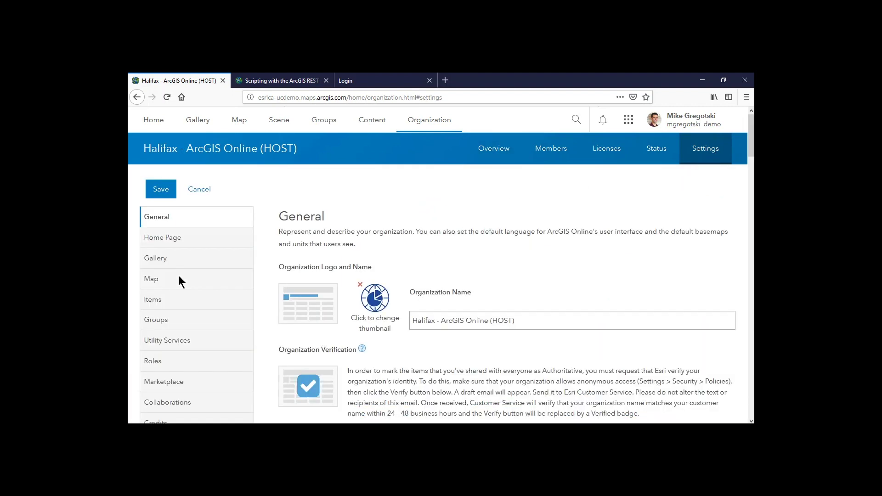
scroll(175, 328, "down", 2)
left_click(174, 315)
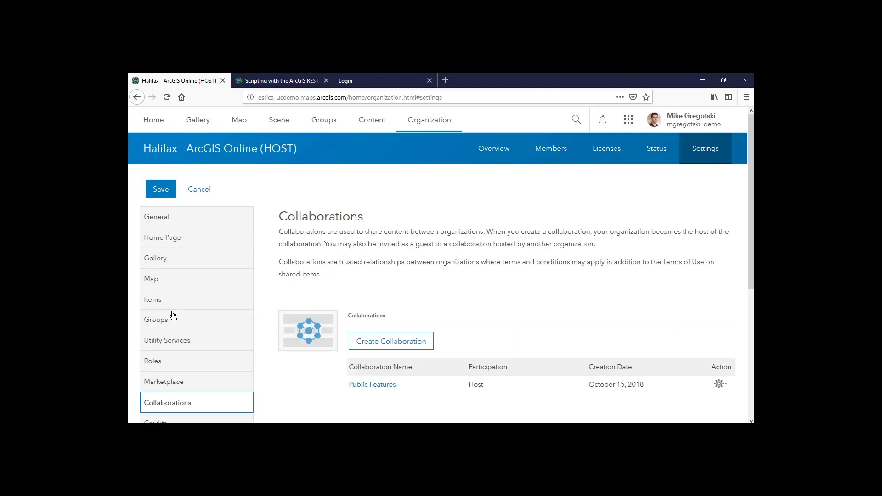
scroll(292, 304, "down", 2)
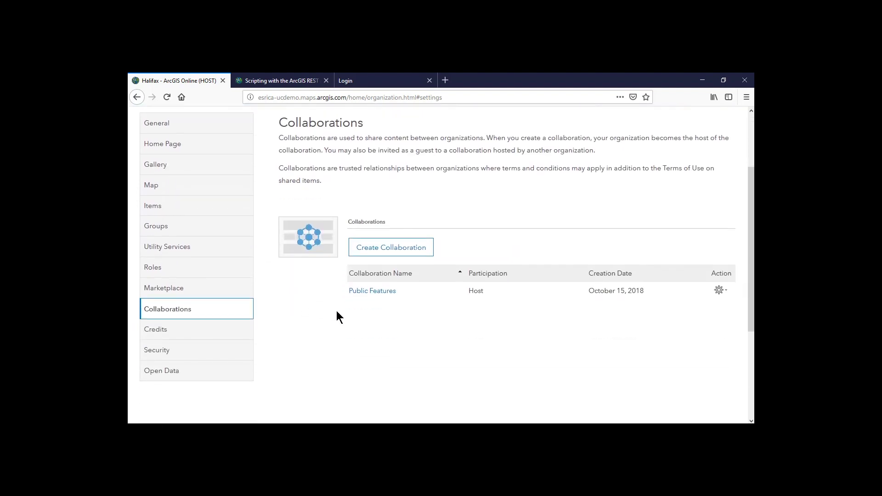
Open Public Features' Park Layers workspace details and leave the guest's access at Send Content
left_click(374, 291)
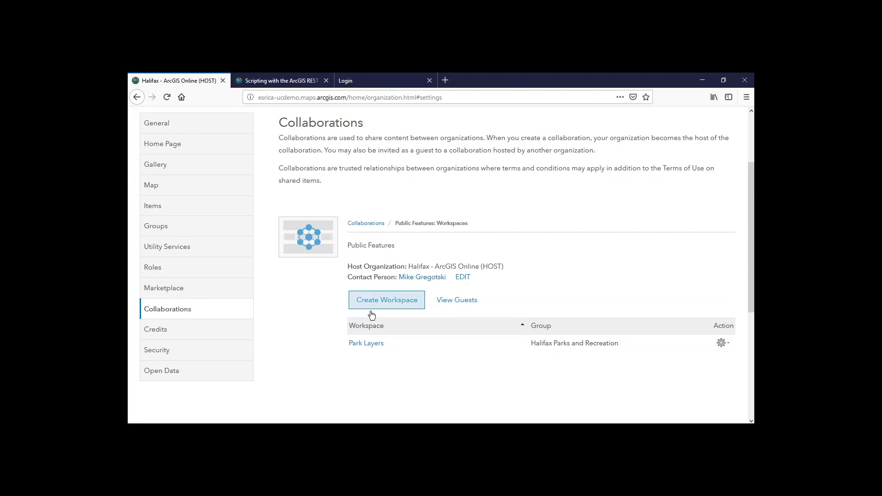
left_click(722, 344)
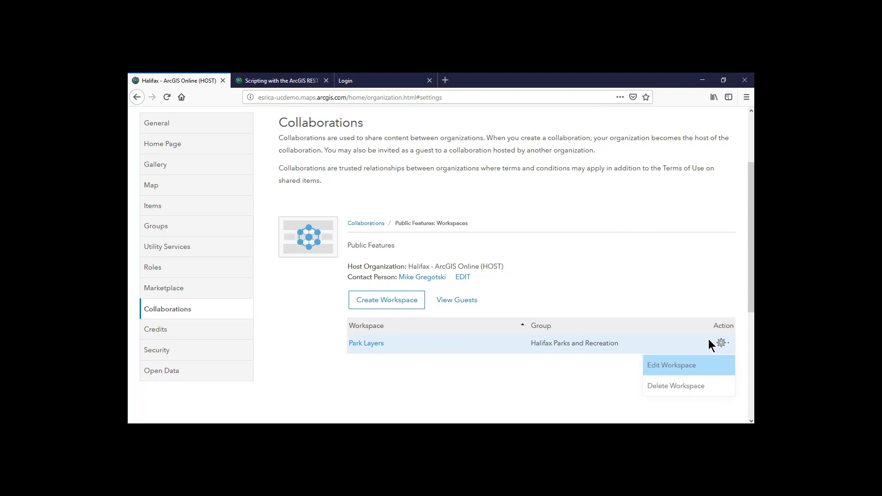
left_click(371, 345)
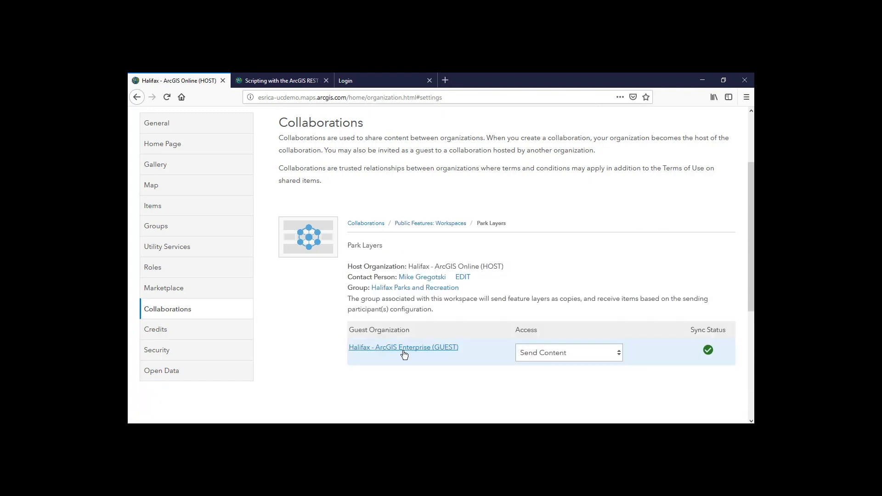
left_click(619, 353)
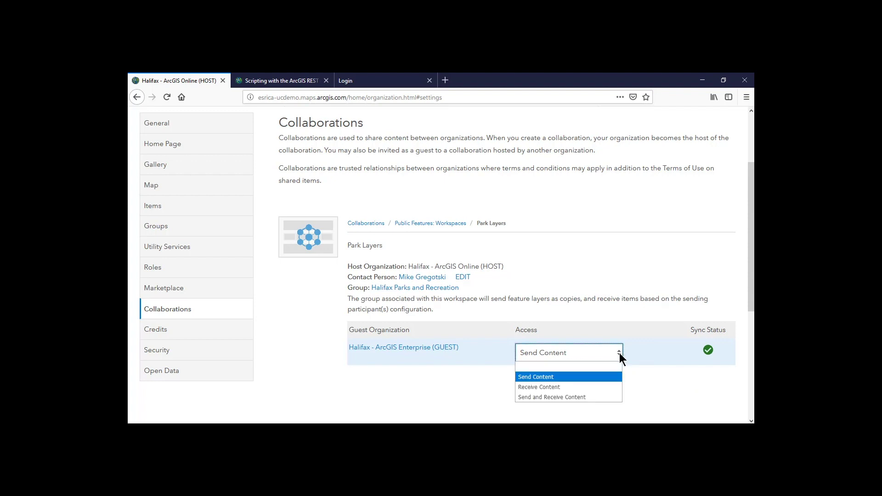
left_click(620, 353)
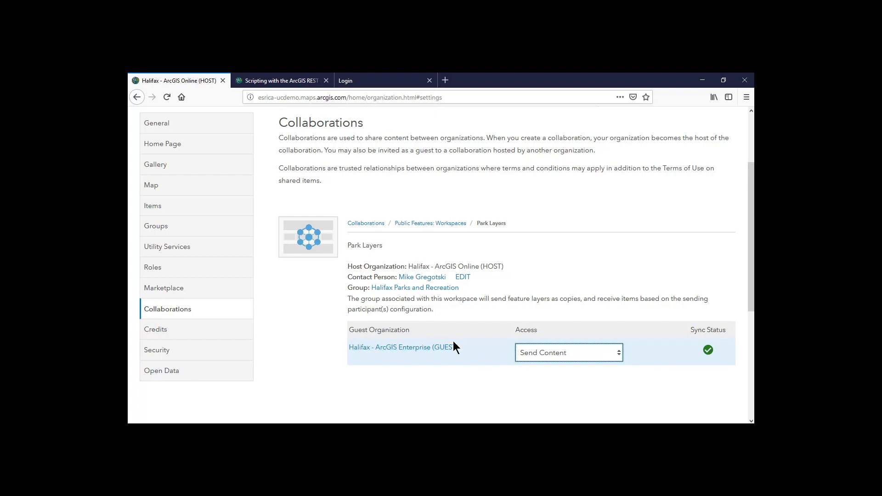
Check the guest's sync details and the Halifax Parks and Recreation group page, then return Home
left_click(708, 352)
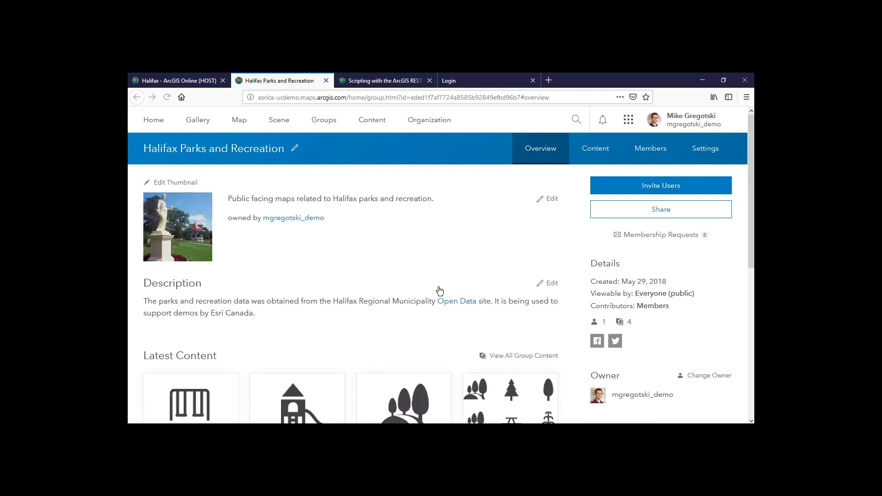
scroll(433, 326, "down", 2)
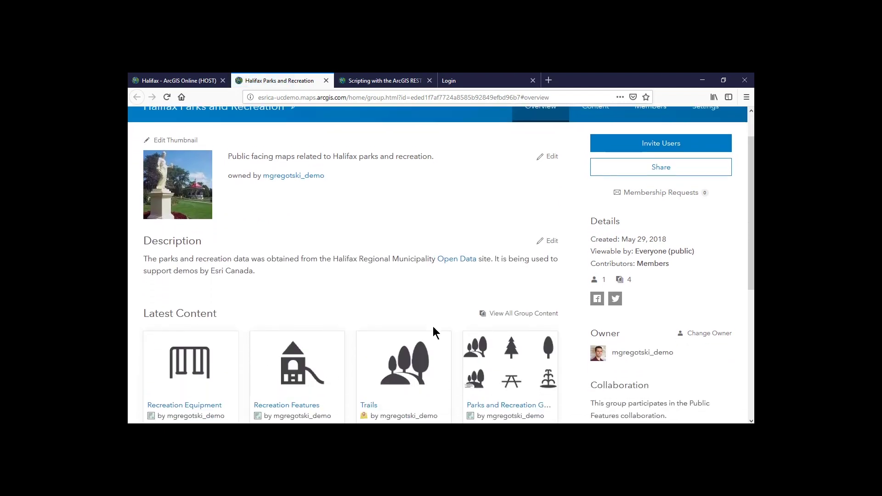
mouse_move(261, 370)
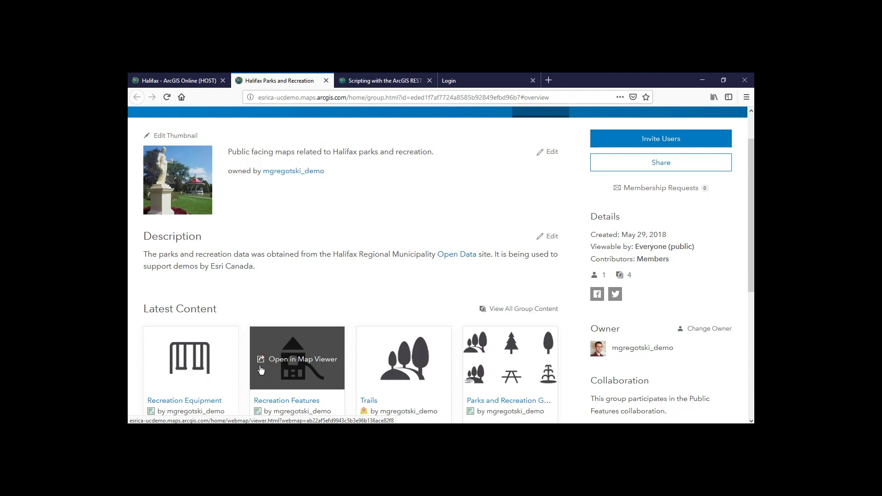
scroll(261, 370, "up", 2)
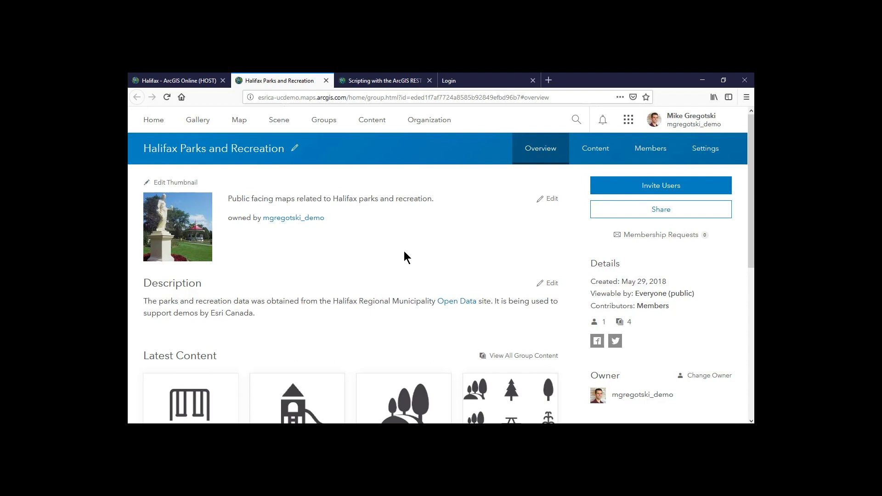
scroll(453, 283, "down", 5)
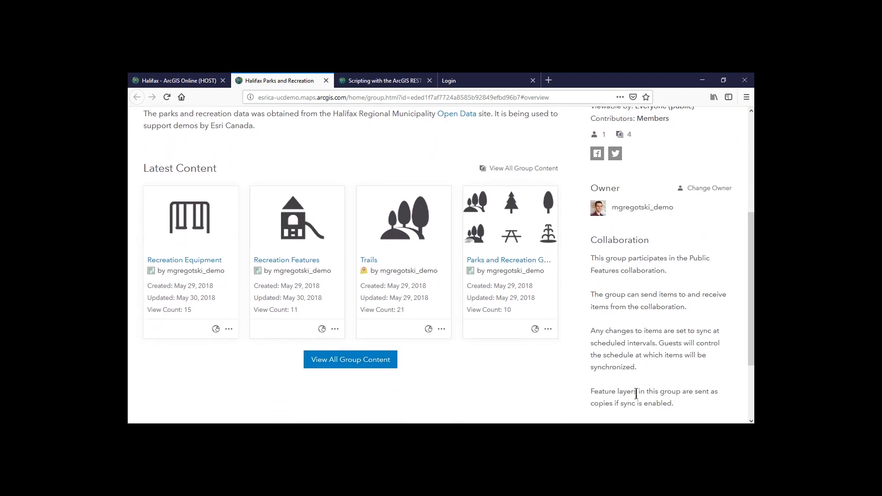
scroll(621, 313, "up", 5)
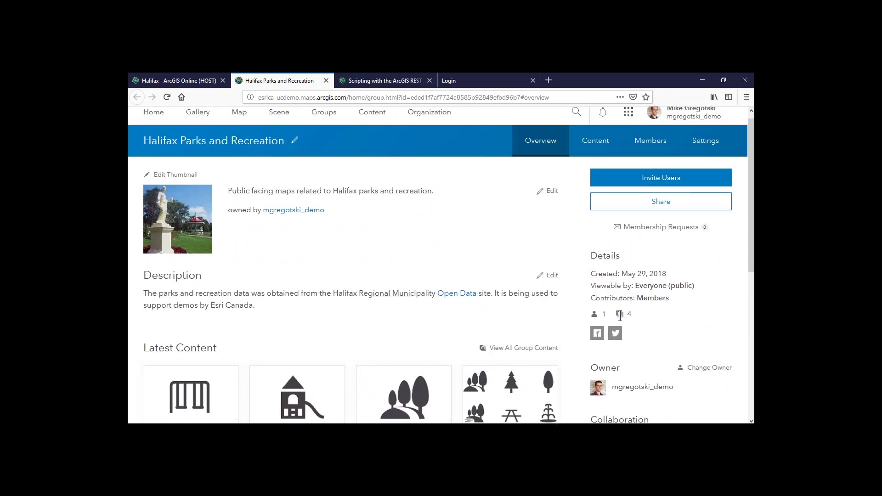
left_click(145, 121)
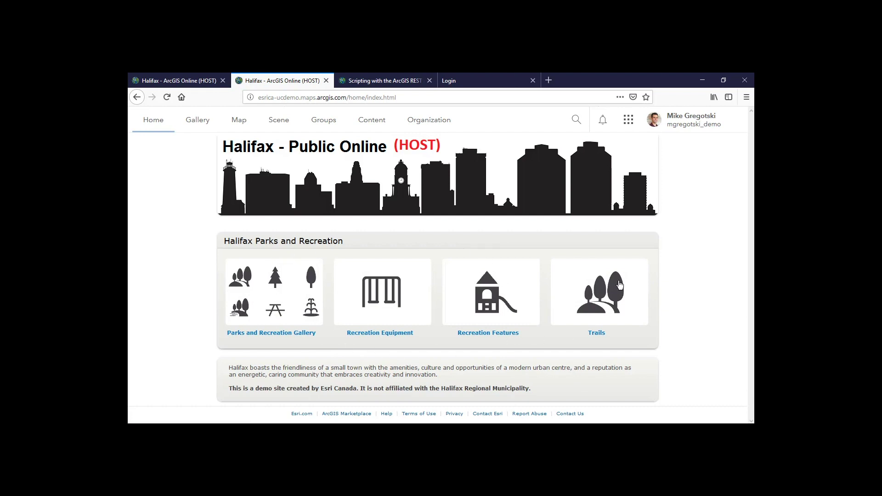
In Organization Settings > Home Page, verify Featured Content uses the Halifax Parks and Recreation group
left_click(430, 121)
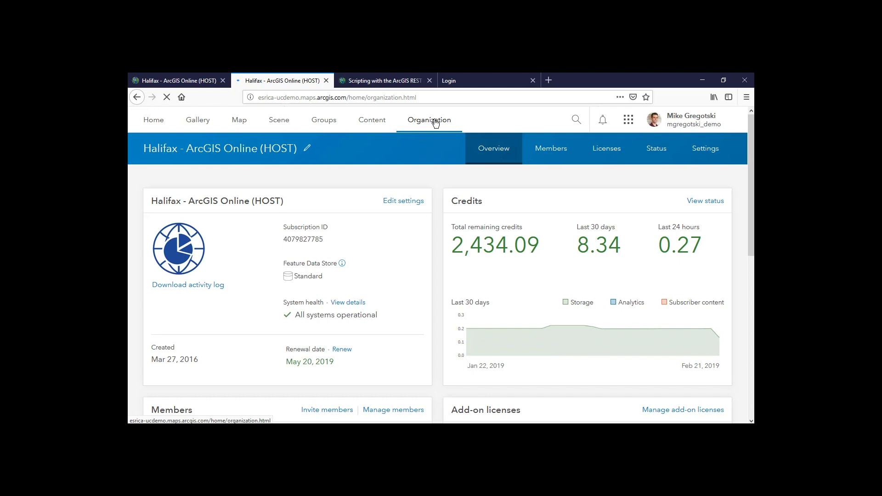
left_click(711, 161)
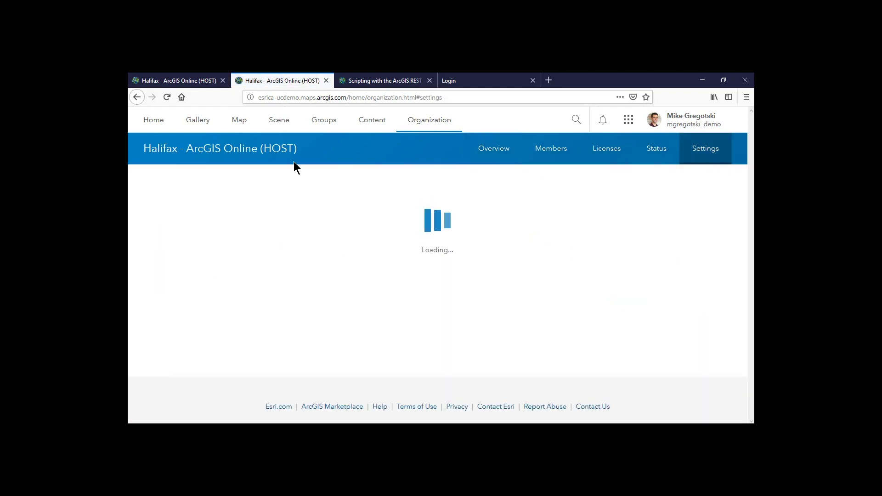
left_click(176, 238)
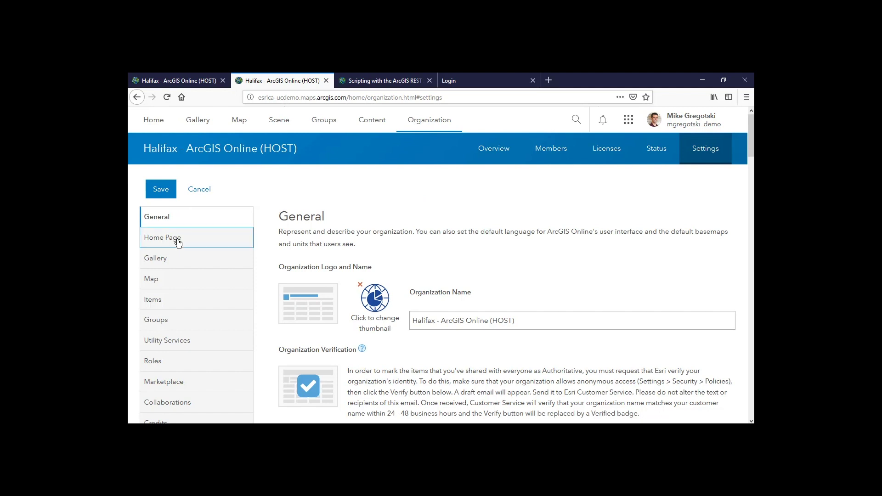
scroll(373, 331, "down", 3)
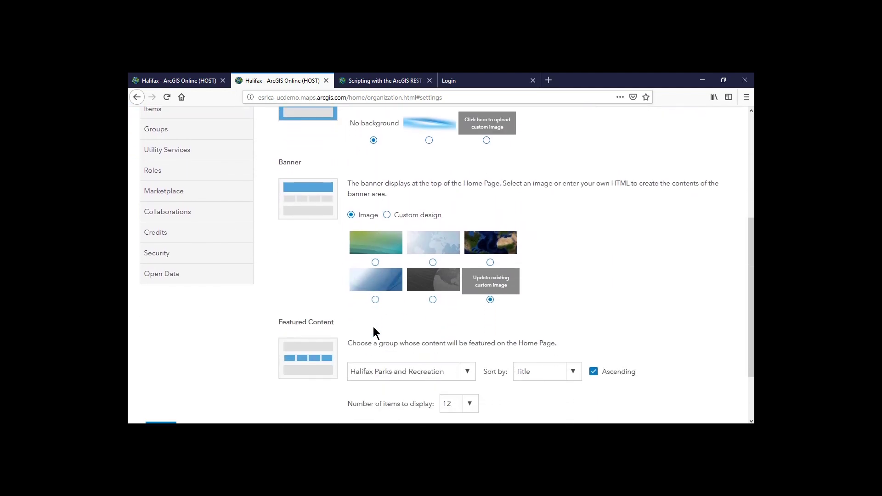
scroll(373, 327, "down", 3)
left_click(469, 300)
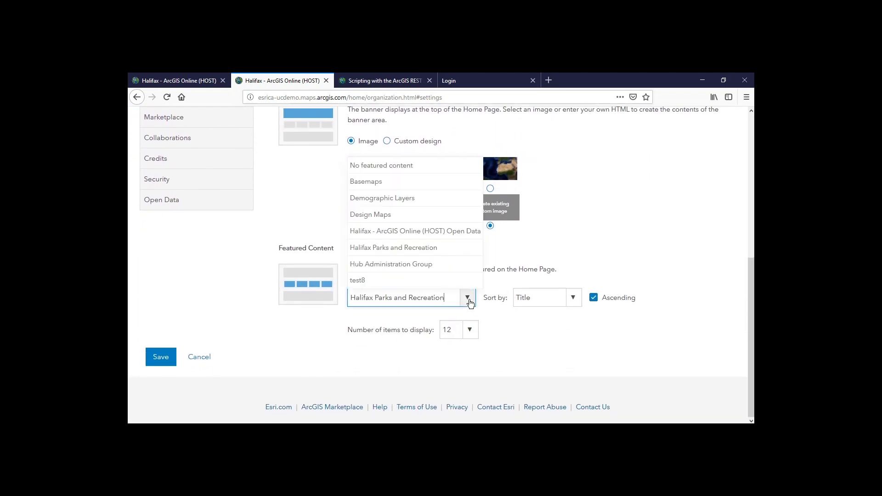
left_click(469, 300)
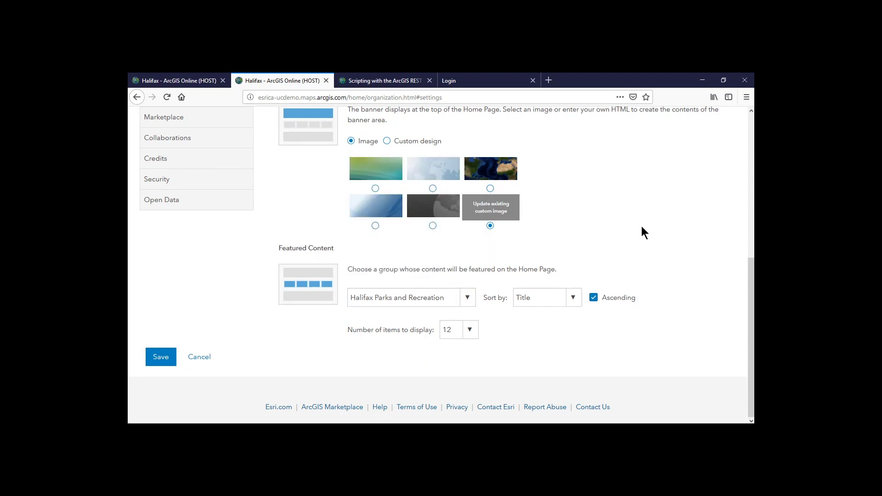
scroll(642, 229, "up", 3)
scroll(642, 228, "up", 3)
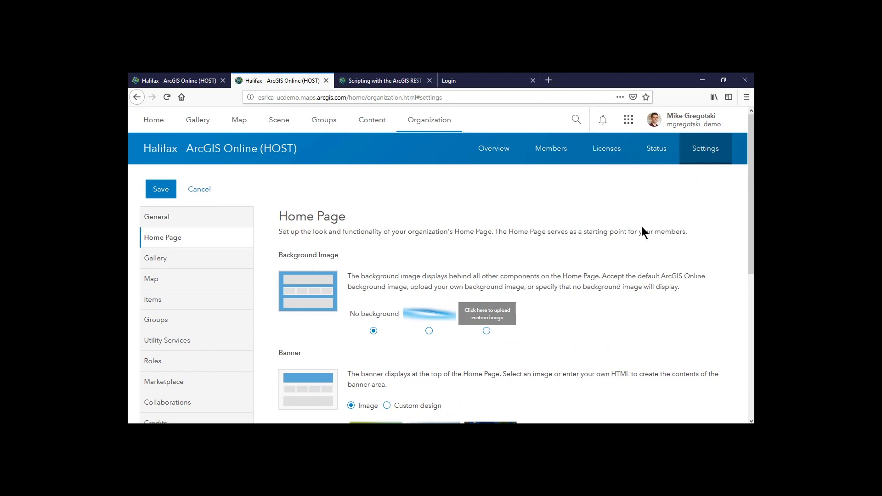